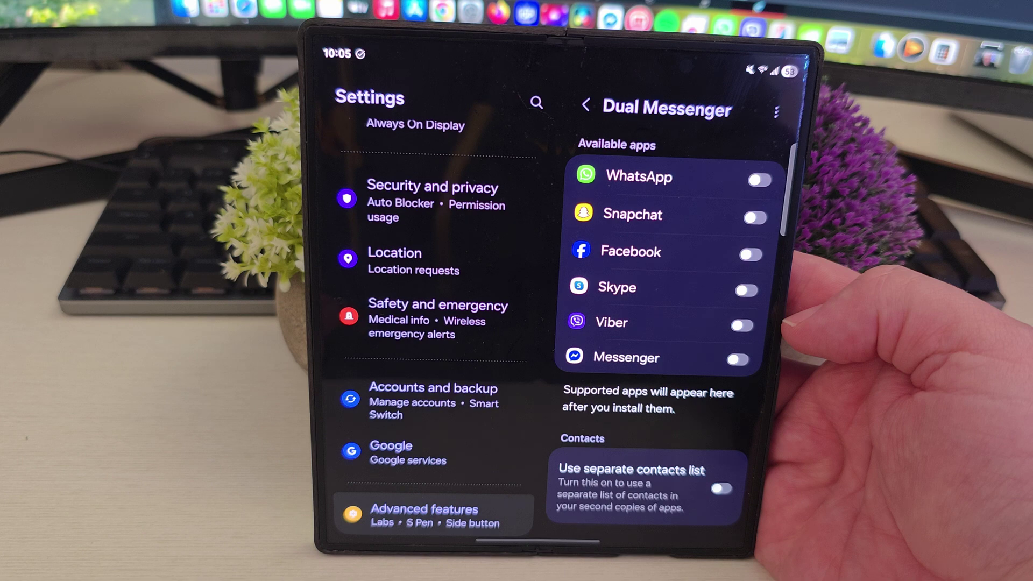
left_click(745, 253)
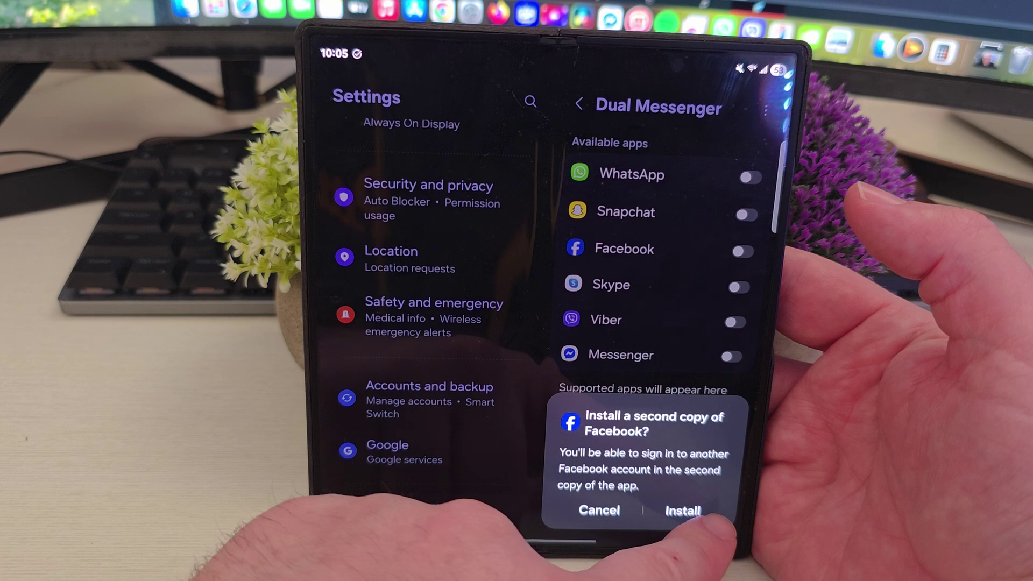
Install the second Facebook copy, accepting the disclaimer and skipping a separate contacts list
left_click(684, 510)
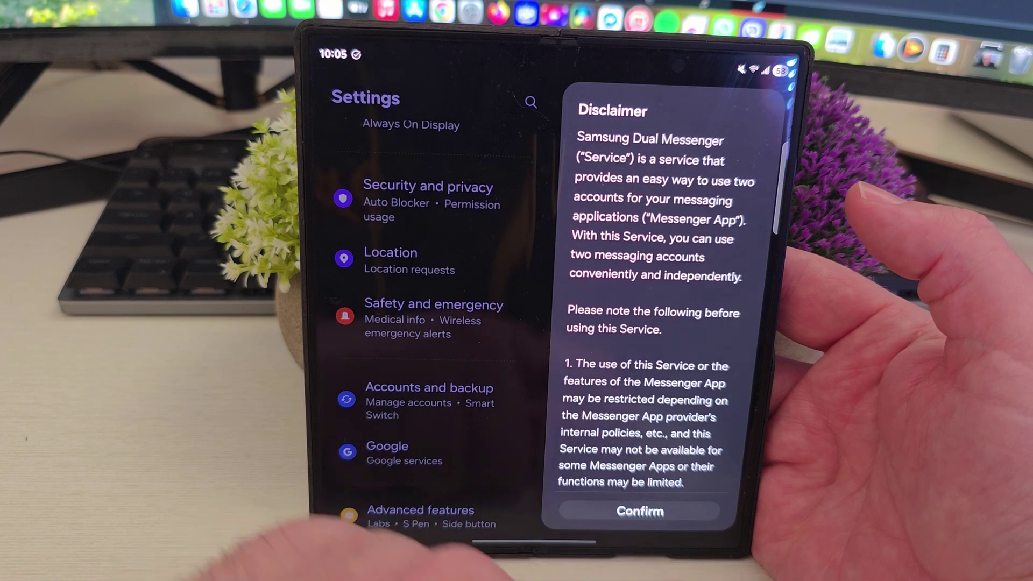
left_click(640, 511)
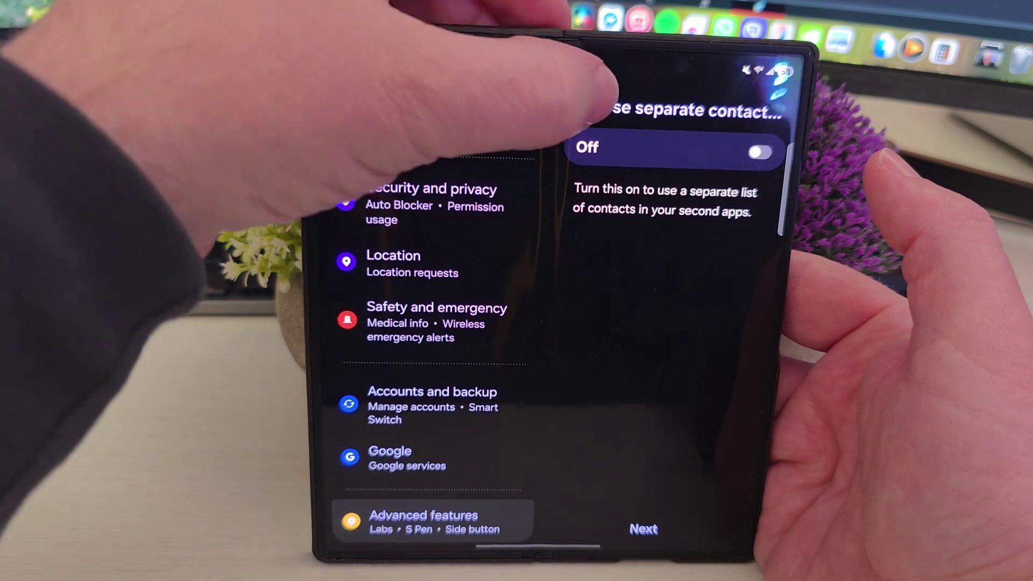
left_click(597, 109)
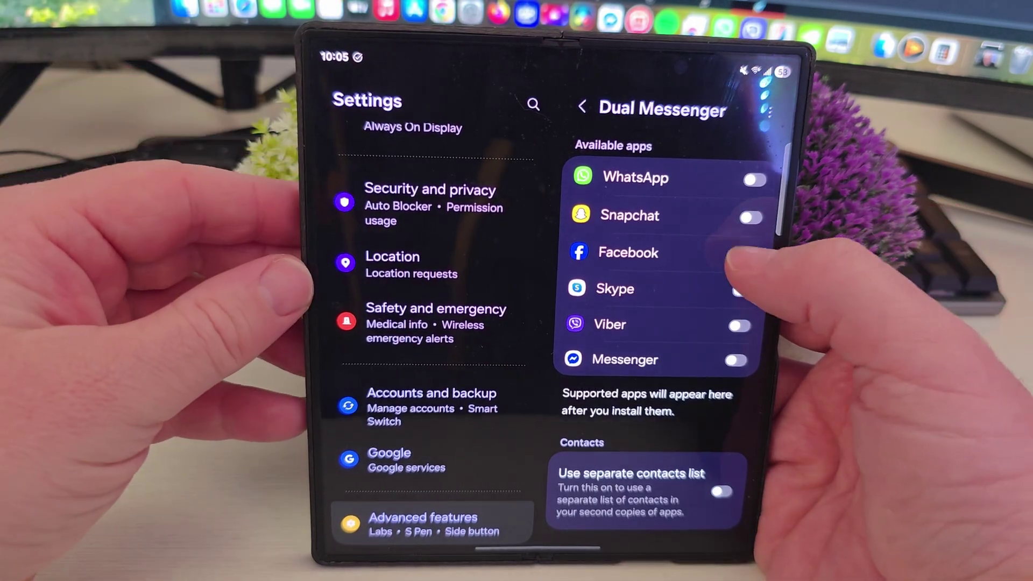
left_click(751, 255)
left_click(688, 517)
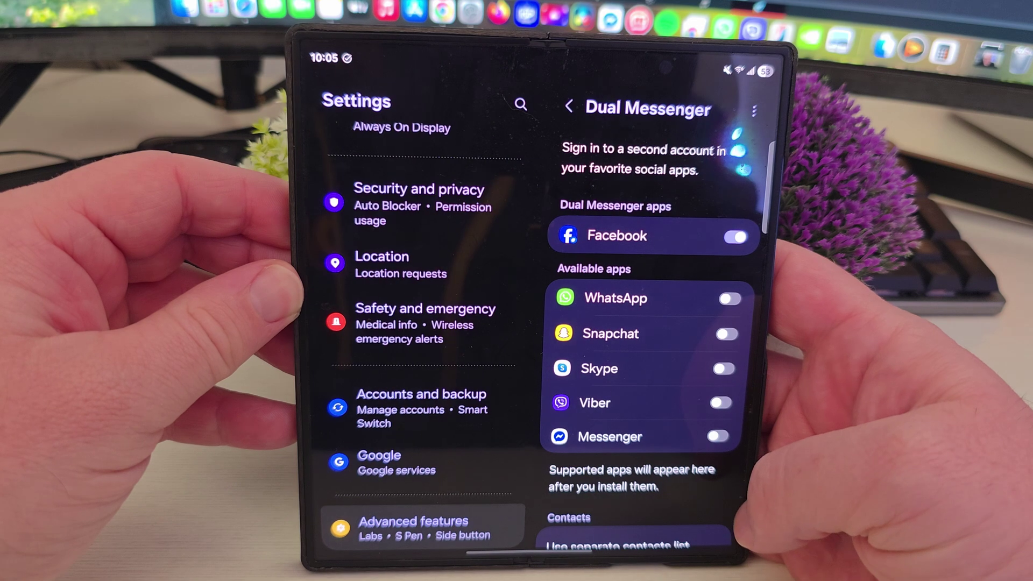
Install the second Messenger copy, then go to the home screen
left_click(715, 437)
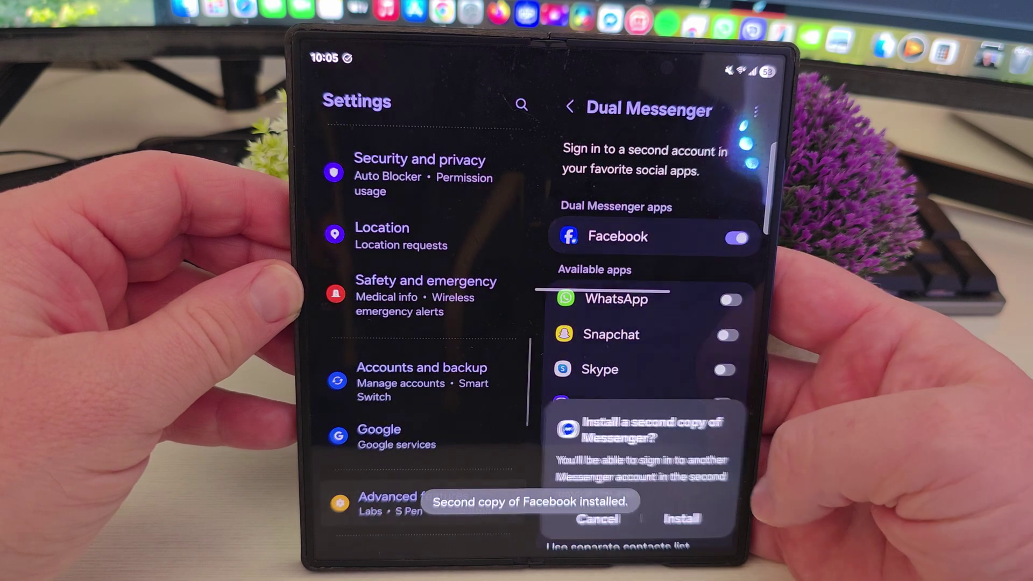
left_click(679, 517)
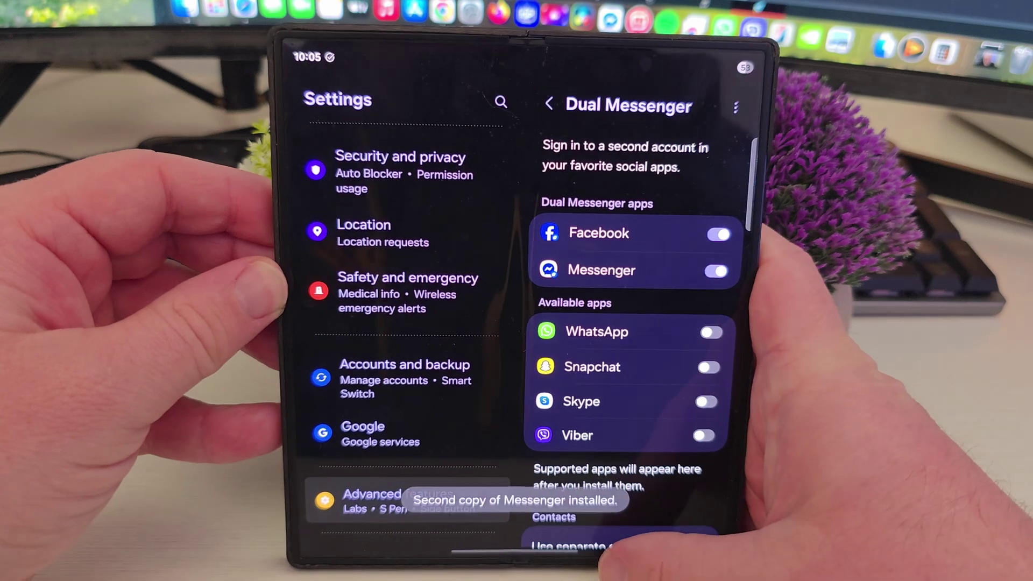
left_click_drag(606, 557, 605, 452)
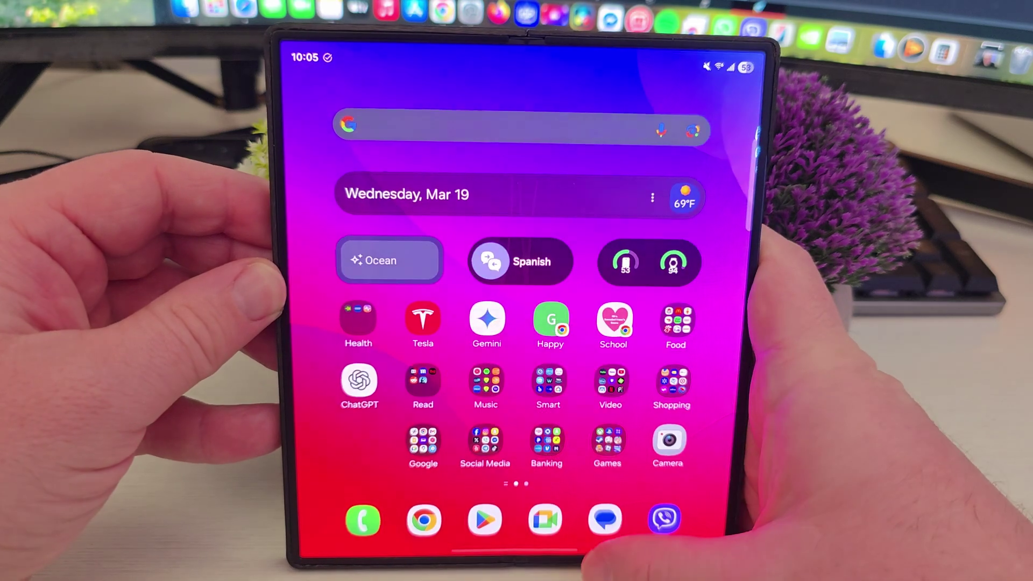
Swipe to the next home page and open the app drawer
left_click_drag(686, 396, 524, 404)
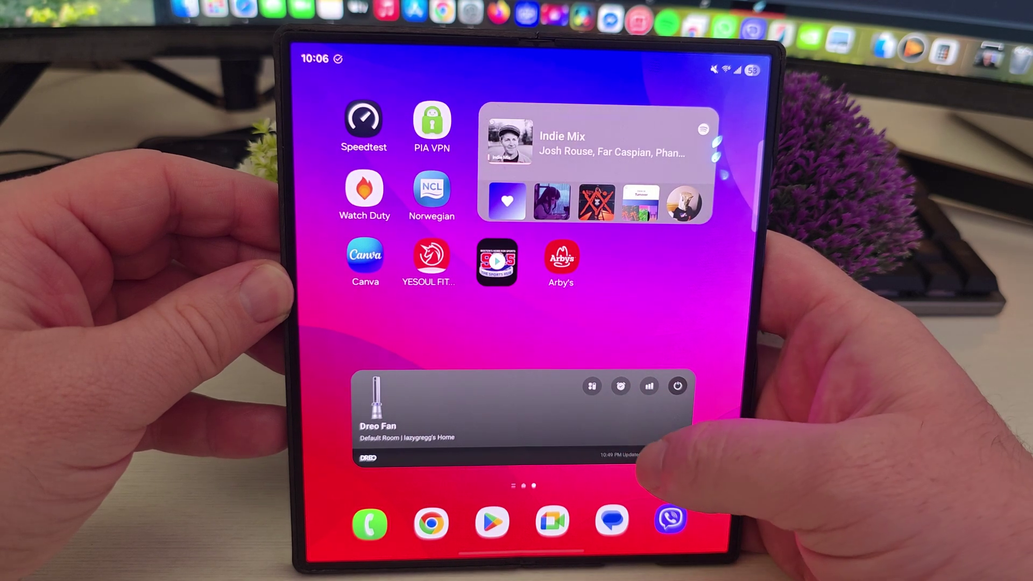
left_click_drag(646, 444, 646, 323)
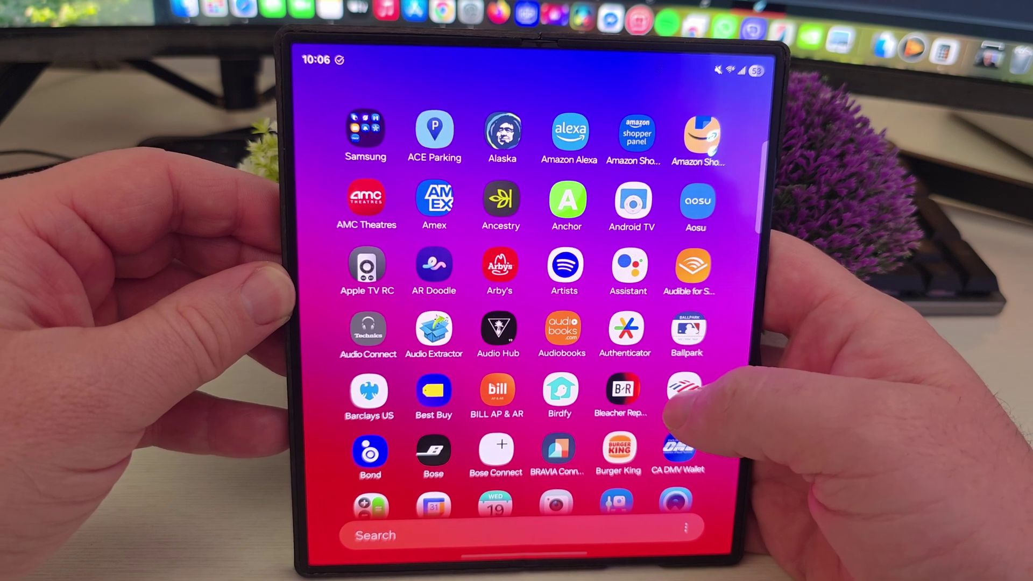
scroll(681, 295, "down", 2)
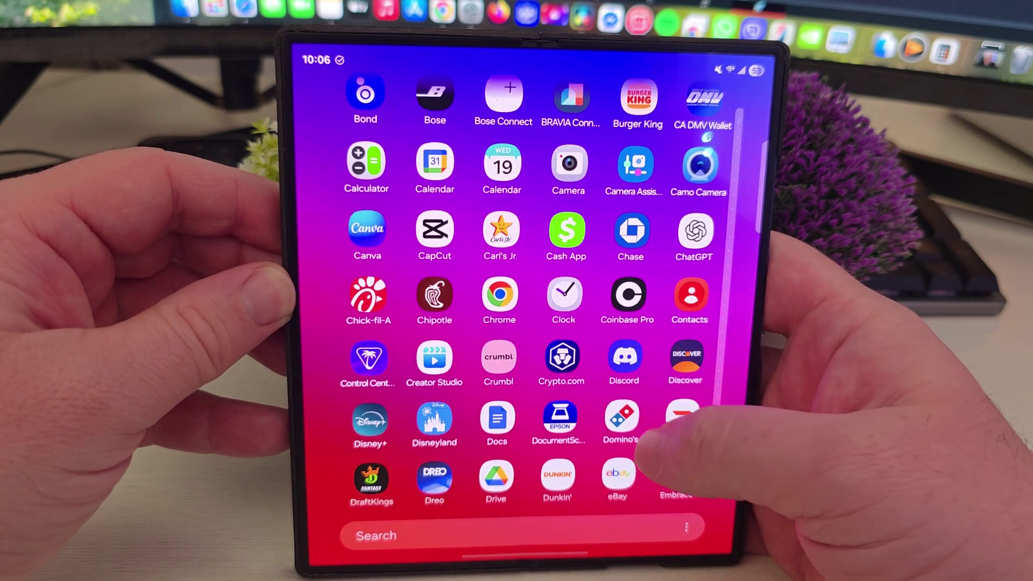
scroll(670, 323, "down", 3)
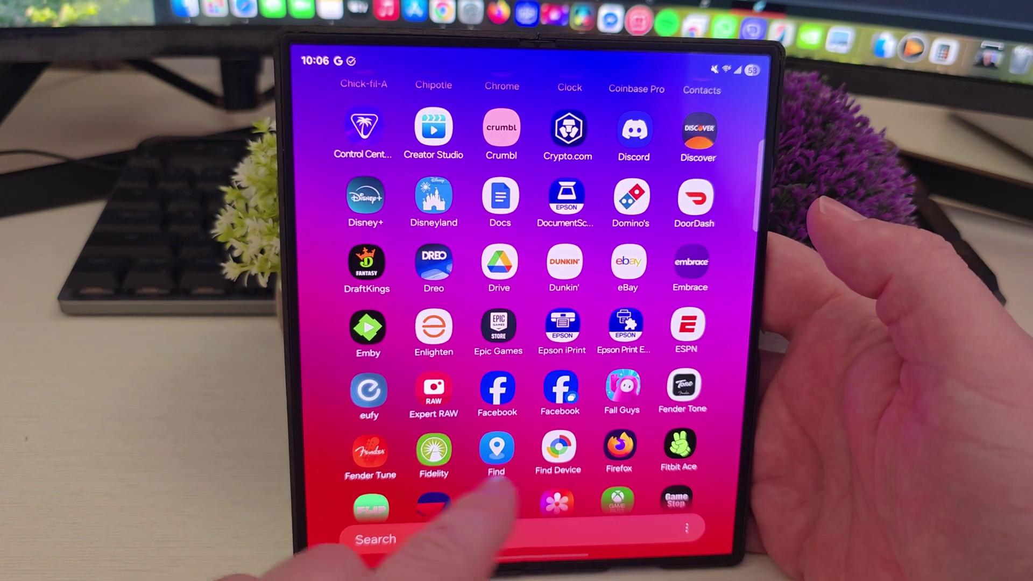
scroll(566, 477, "down", 1)
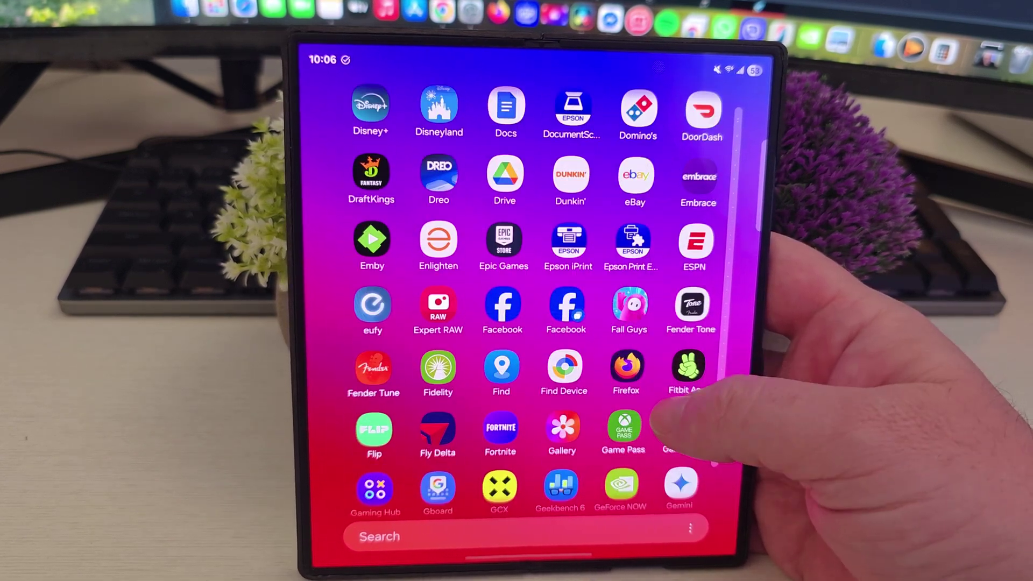
Open the original Facebook app to see its feed, then return home
left_click(568, 307)
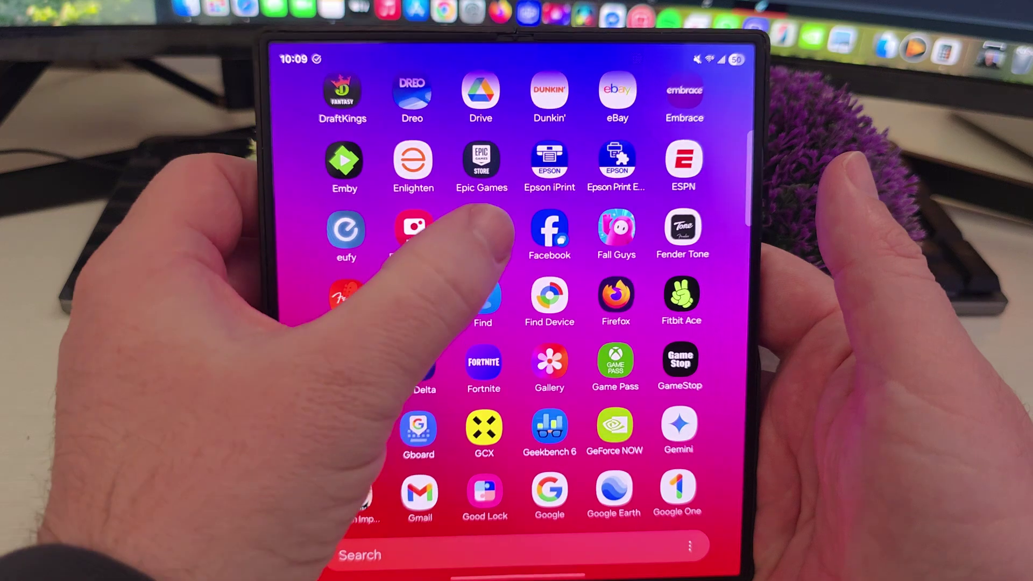
left_click(477, 230)
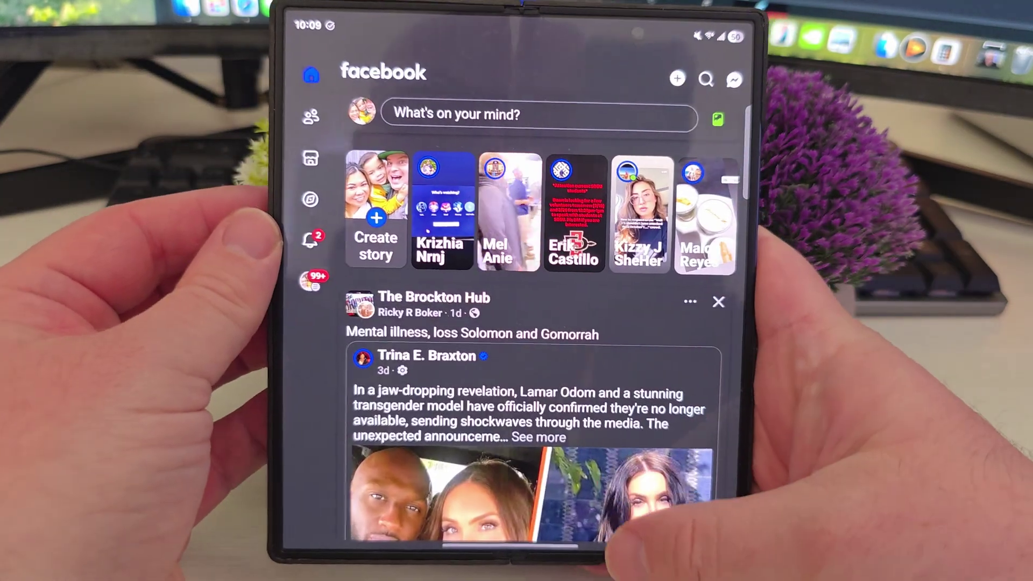
left_click_drag(531, 554, 530, 364)
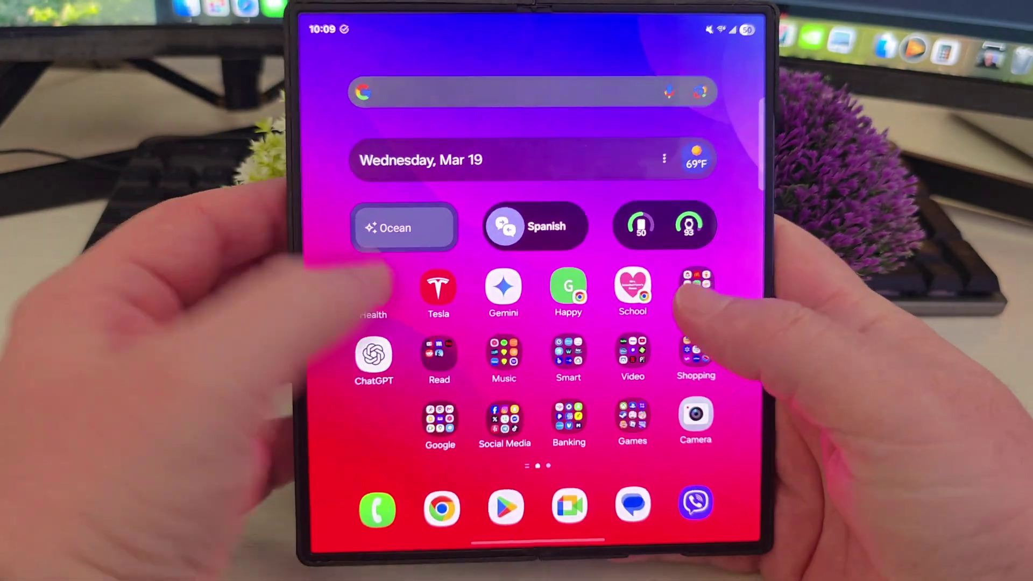
Open the second Facebook copy from the app drawer, then return home
left_click_drag(441, 380, 440, 202)
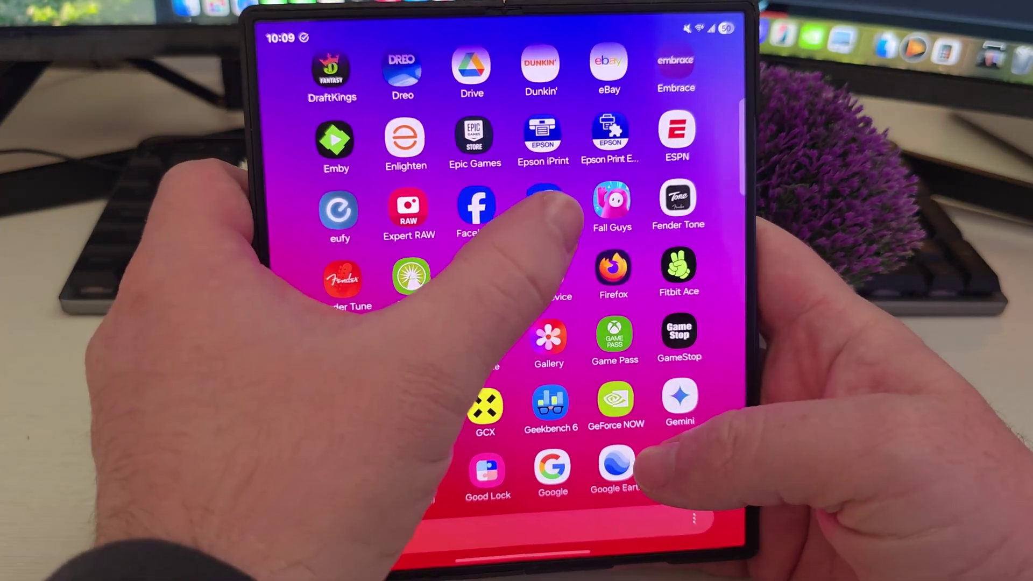
left_click(560, 195)
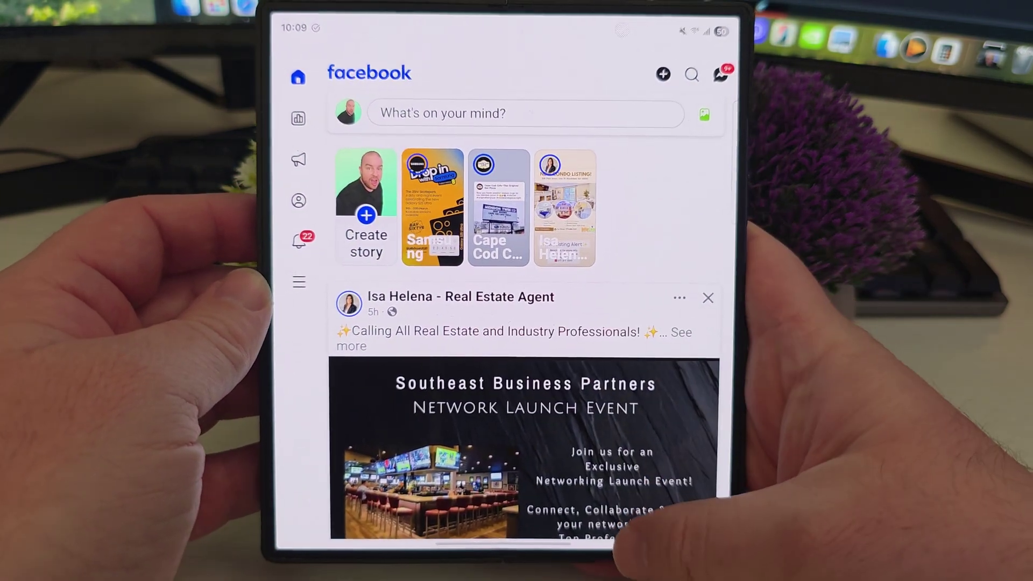
left_click_drag(670, 529, 670, 306)
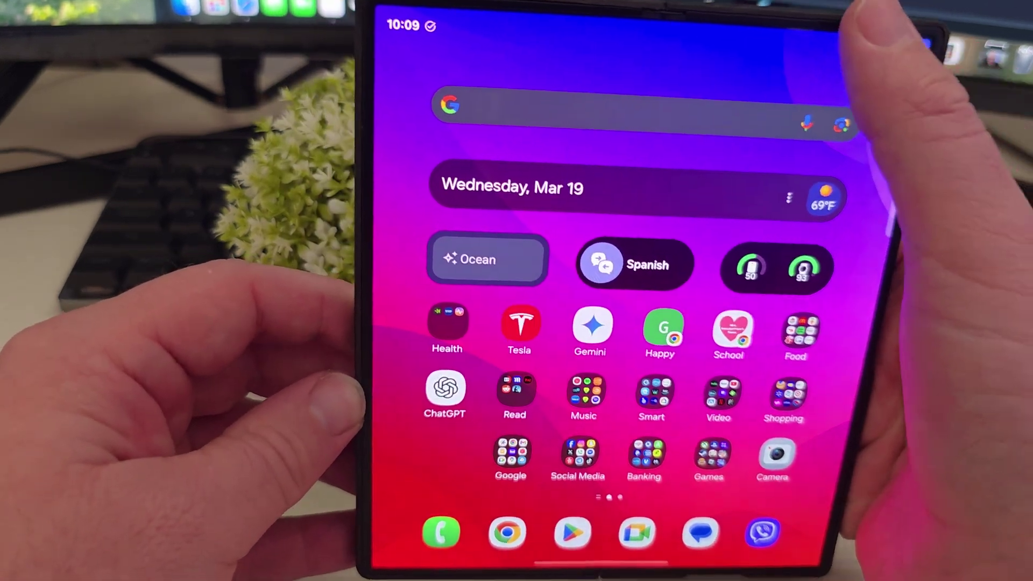
Dismiss the reminder notification and reach Dual Messenger by searching 'dual' in Settings
left_click_drag(807, 32, 775, 243)
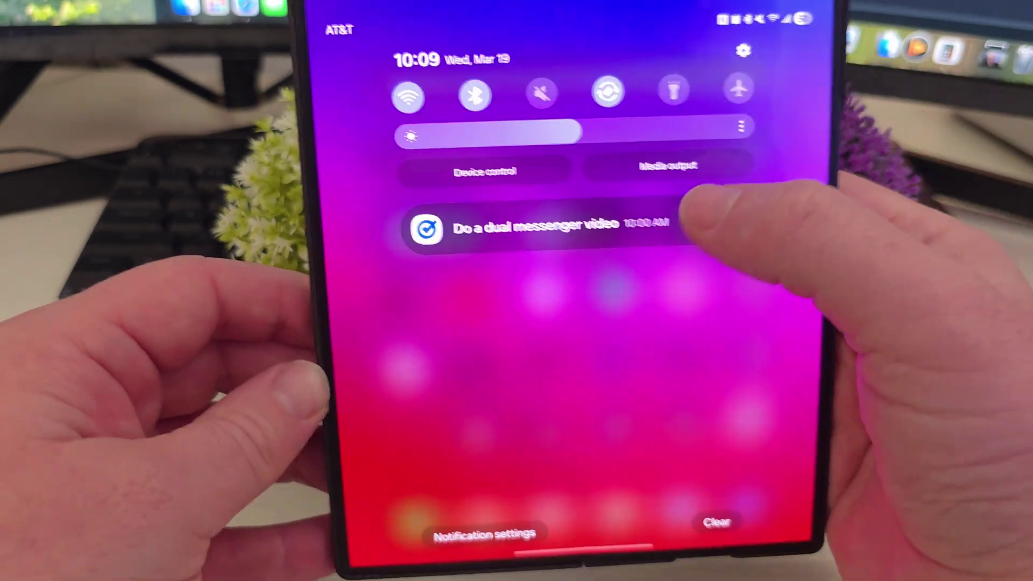
mouse_move(694, 251)
left_mouse_down()
mouse_move(807, 250)
mouse_move(839, 64)
left_mouse_up()
left_click(738, 190)
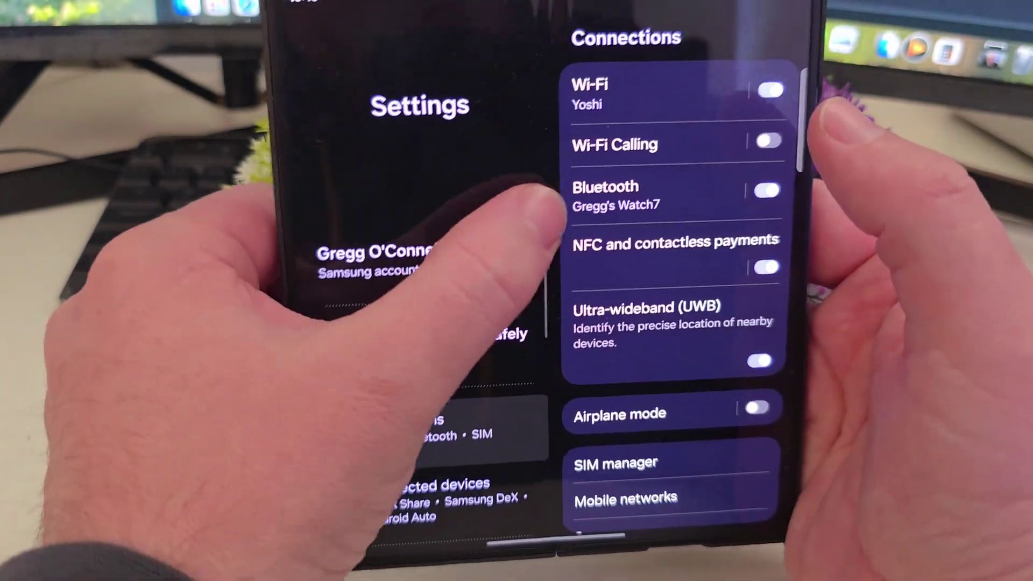
left_click(533, 205)
left_click(652, 143)
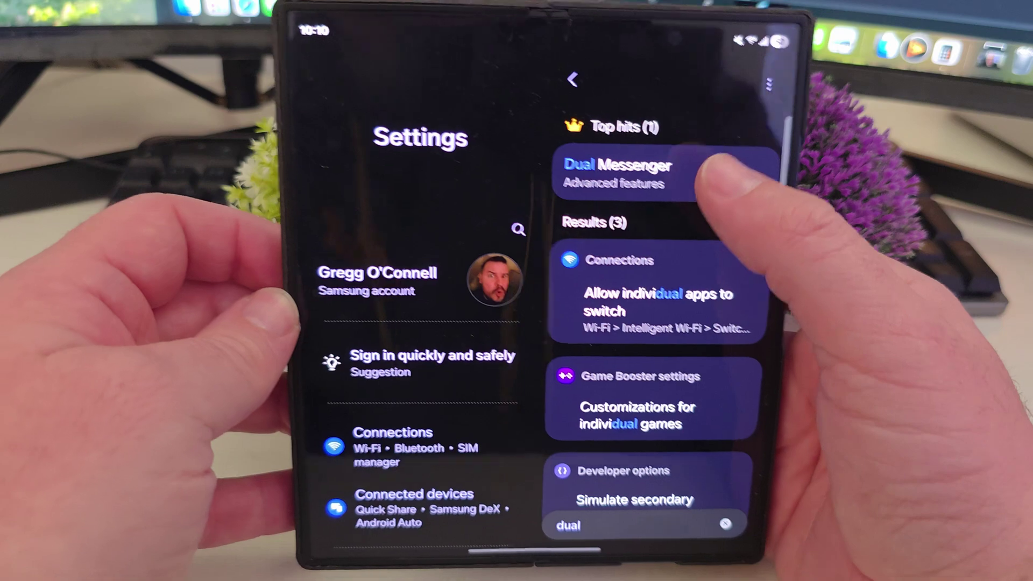
left_click(656, 121)
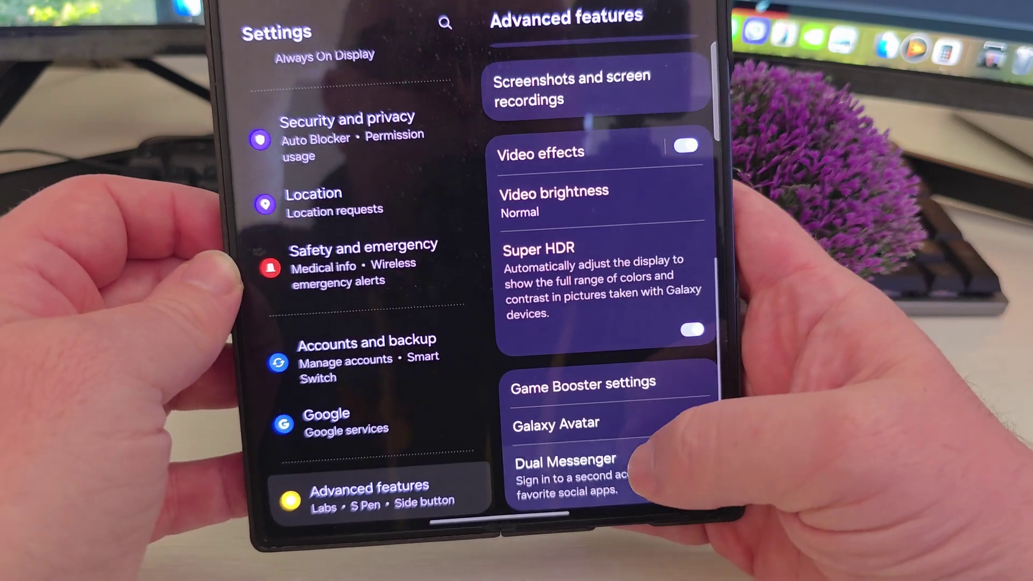
left_click(566, 472)
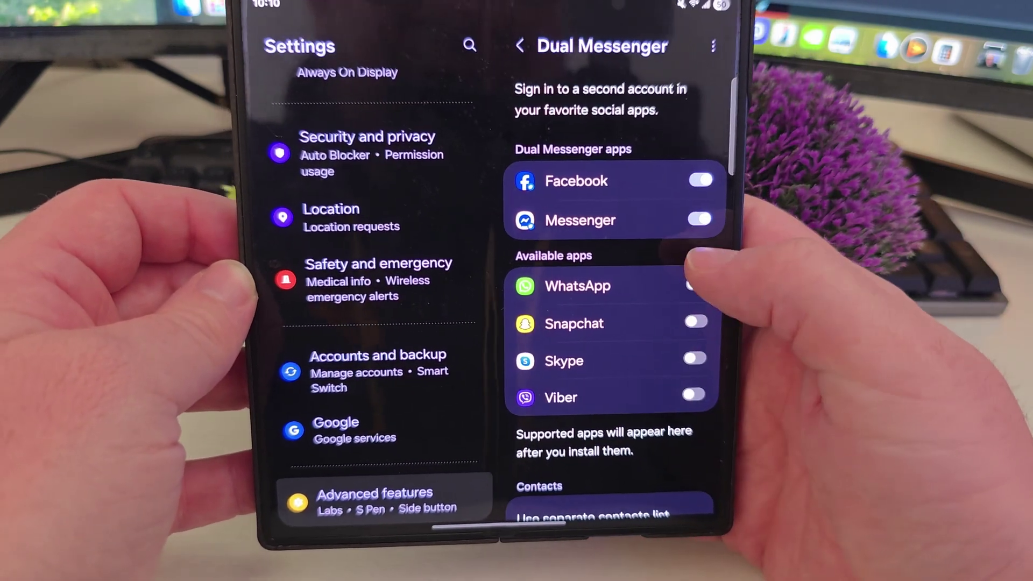
Toggle off and uninstall the Messenger and Facebook copies, then return home
left_click(700, 219)
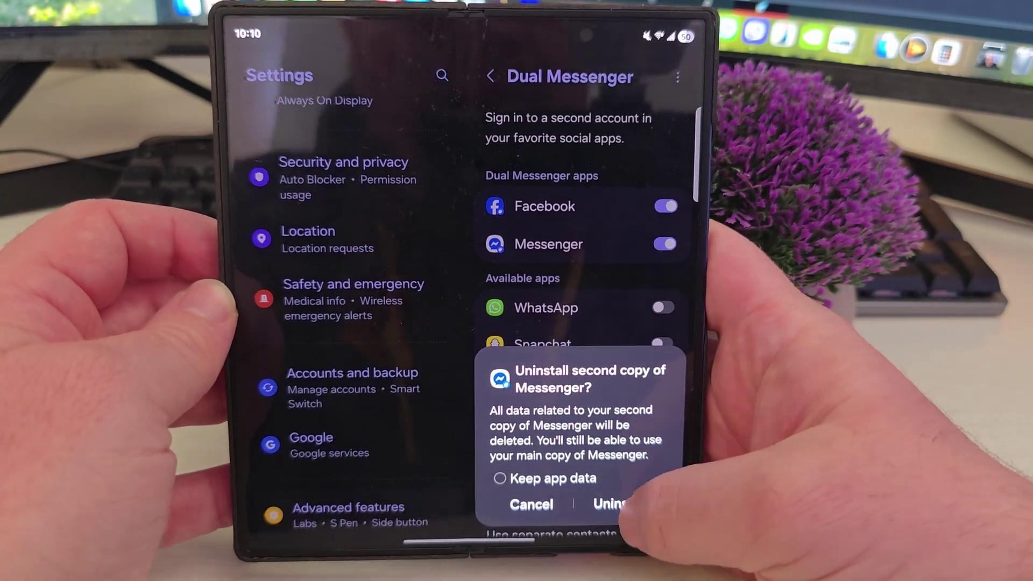
left_click(611, 504)
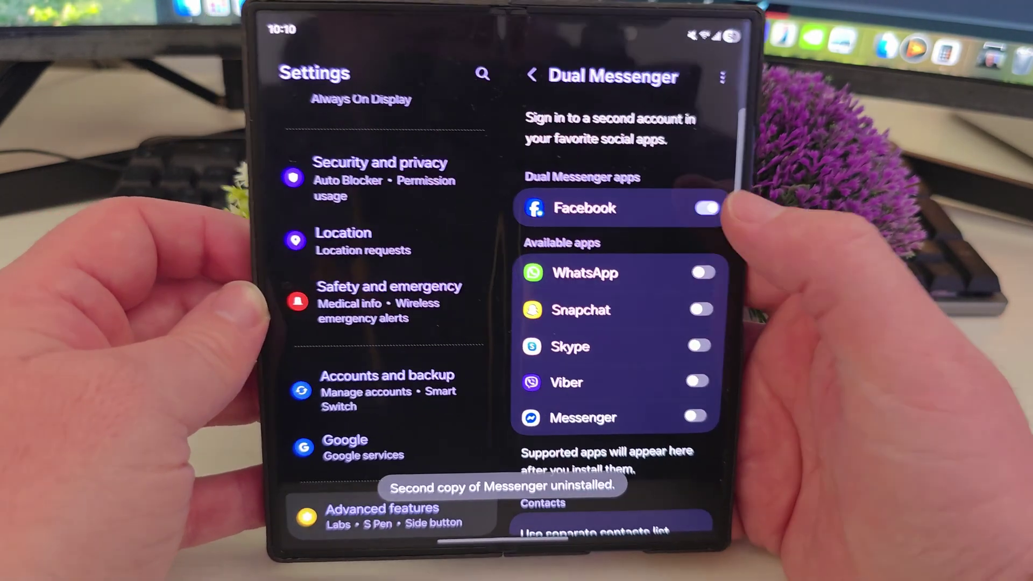
left_click(665, 206)
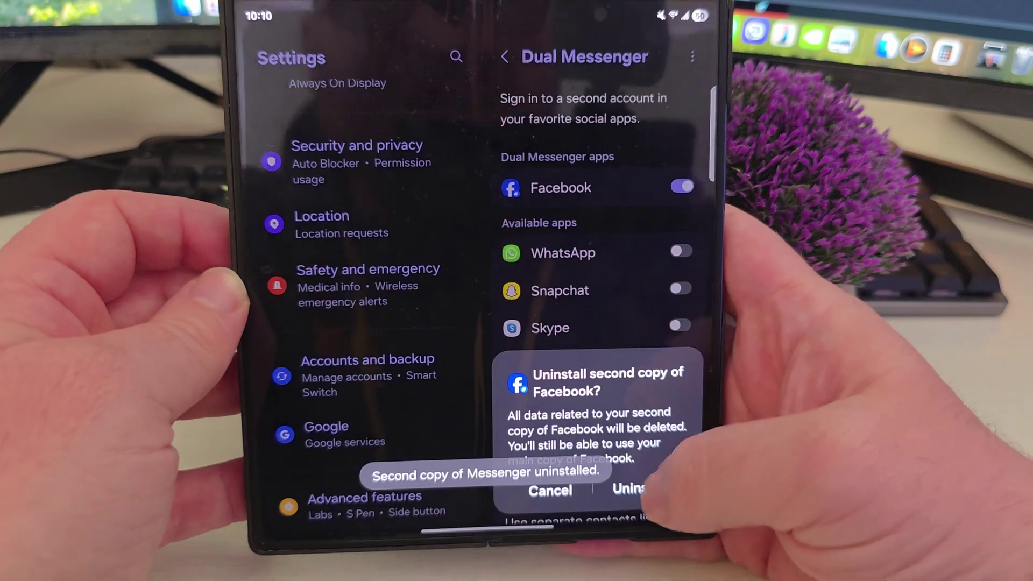
left_click(633, 490)
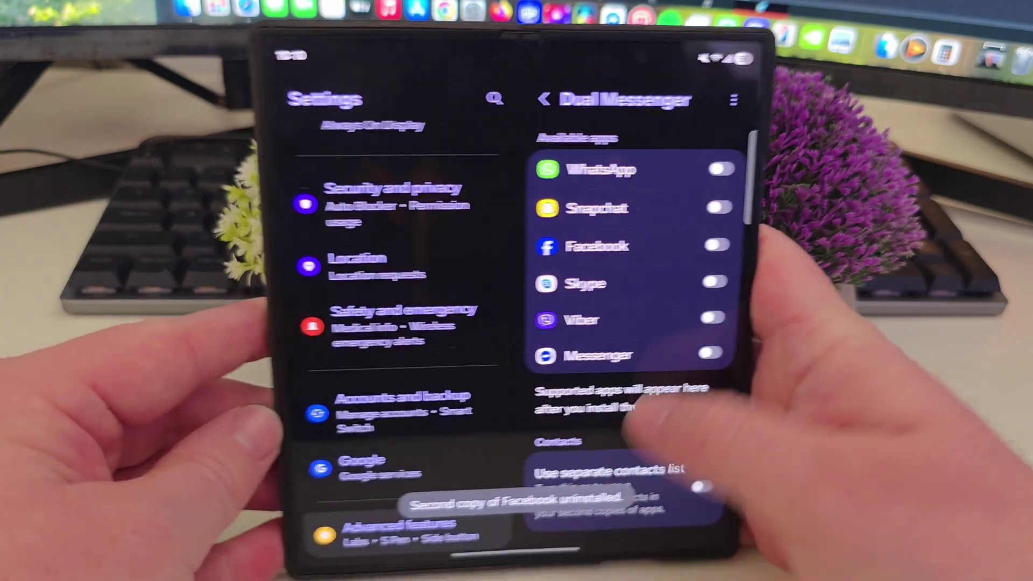
left_click_drag(647, 557, 654, 484)
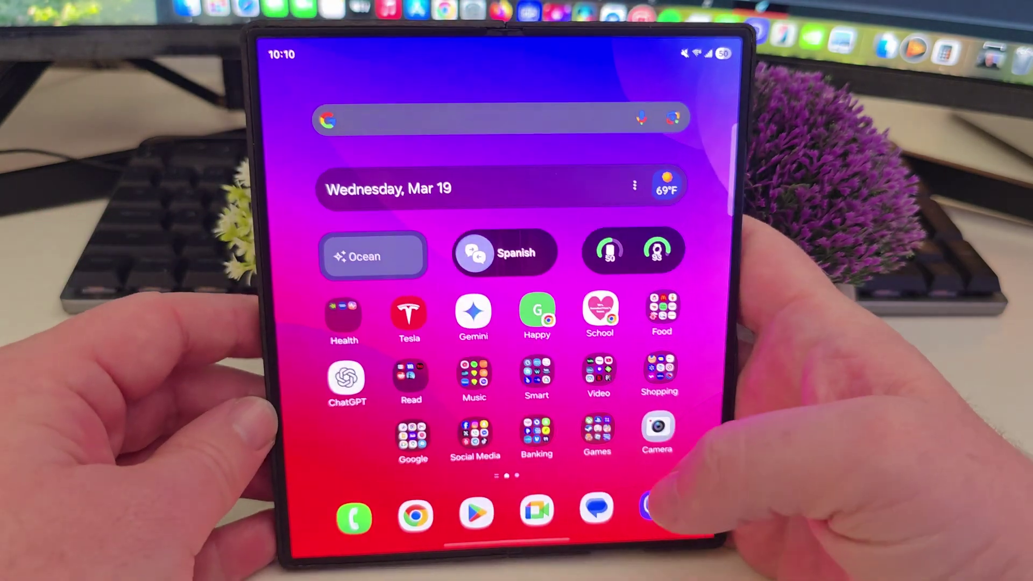